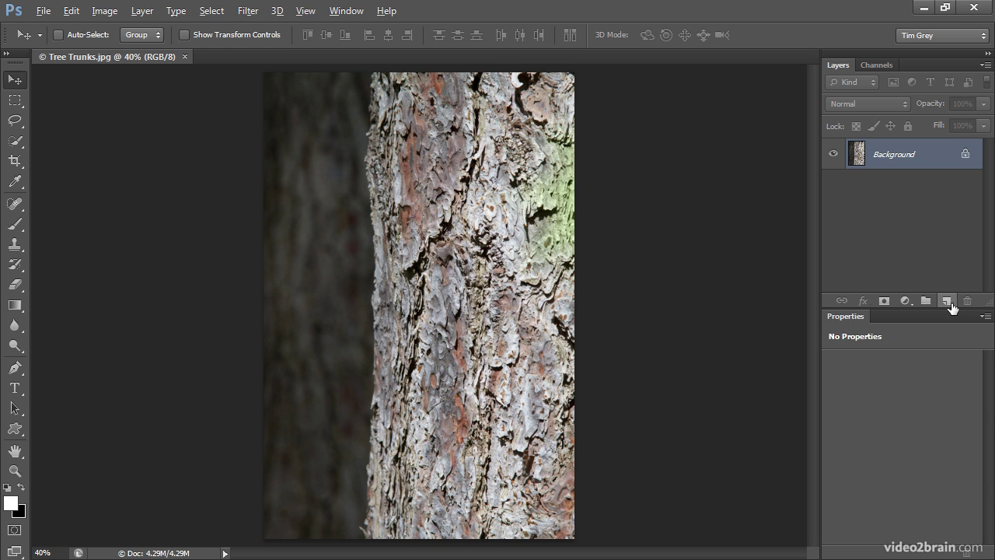
# Create a new layer named "Color Fix" with its blend mode set to Color
pyautogui.keyDown('alt'); pyautogui.click(947, 301); pyautogui.keyUp('alt')
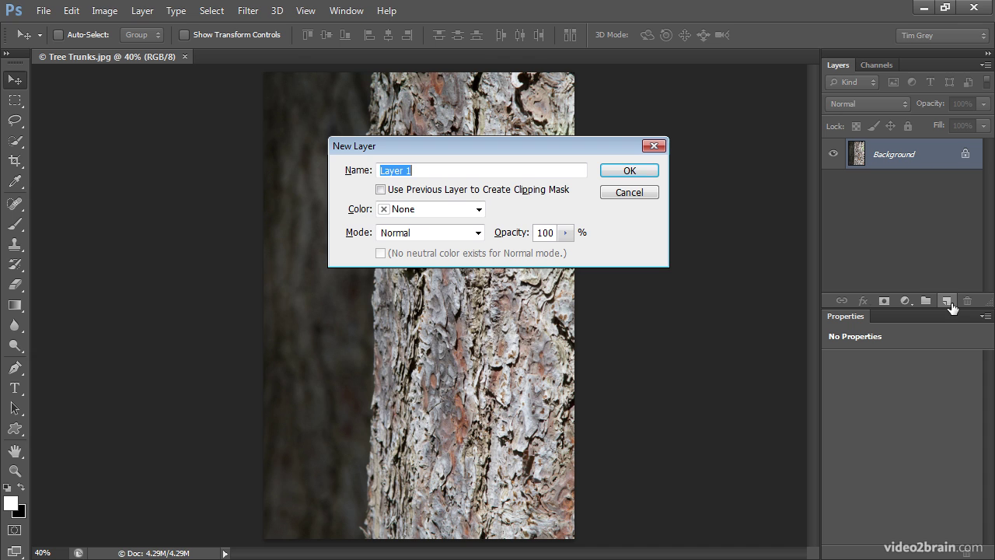
pyautogui.write('Color Fix')
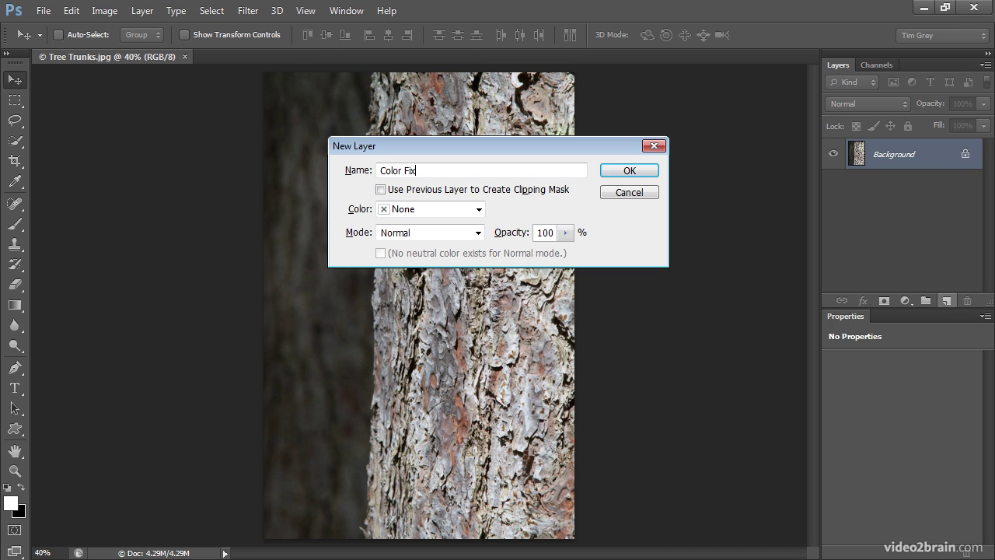
pyautogui.click(475, 233)
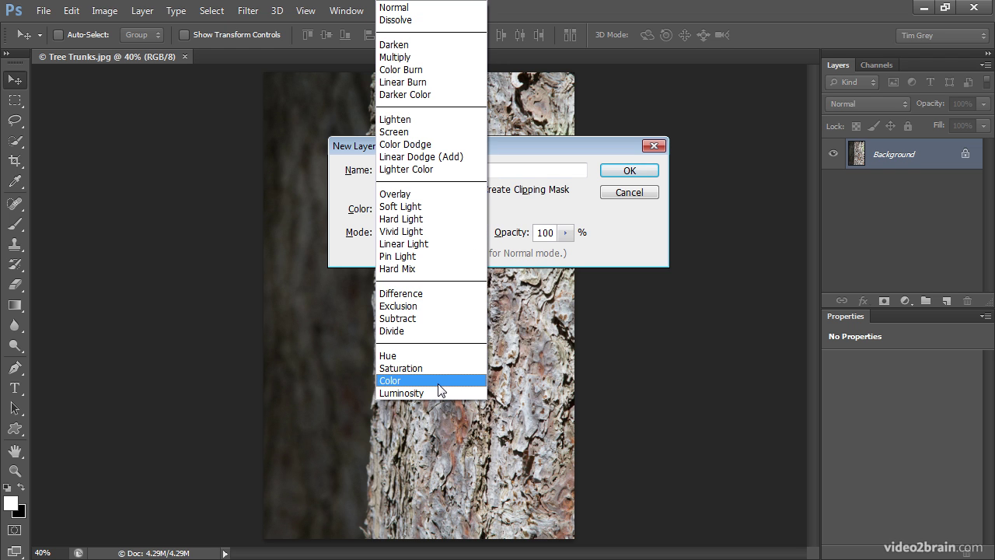
pyautogui.click(439, 384)
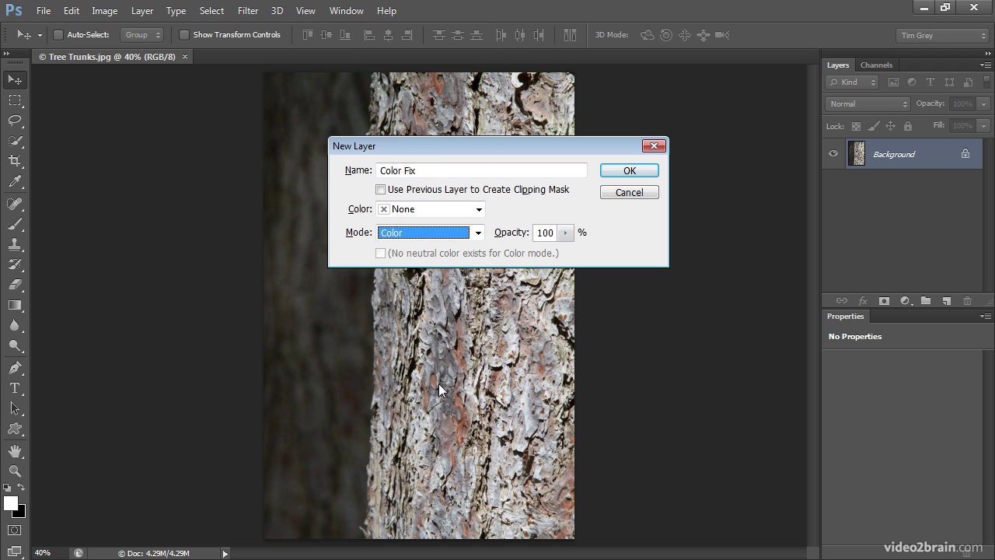
pyautogui.click(629, 170)
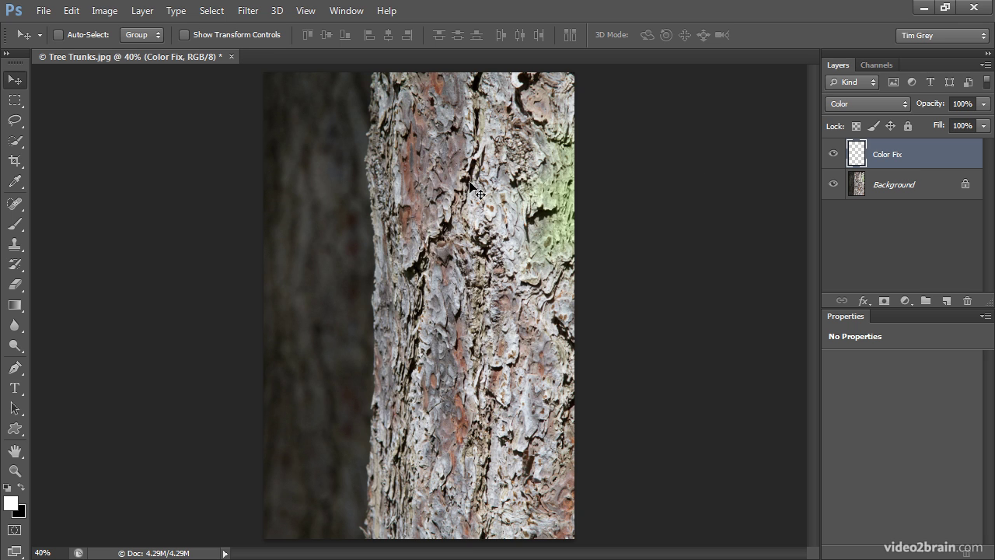
# Activate the Brush tool with a soft round brush at 0% hardness and keep its painting mode at Normal
pyautogui.click(14, 226)
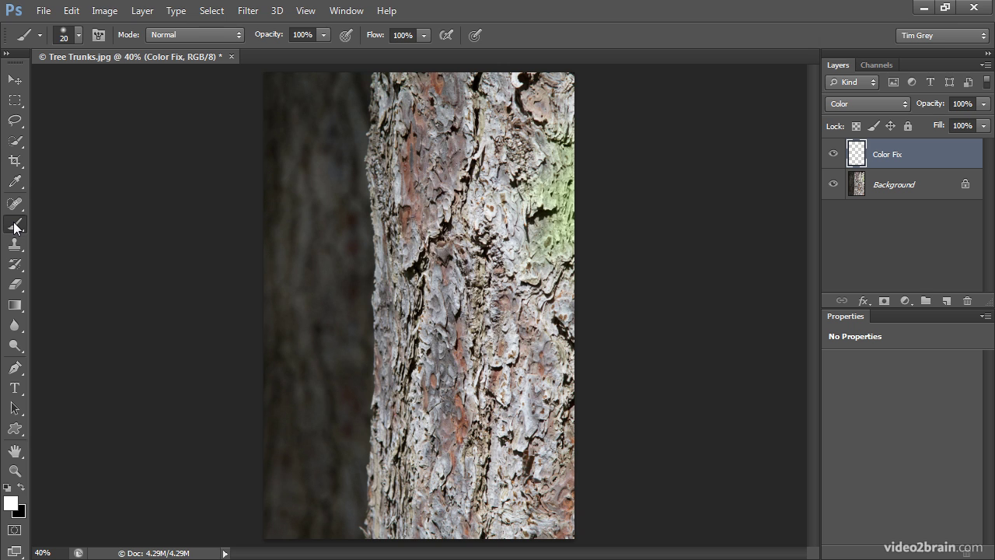
pyautogui.click(79, 35)
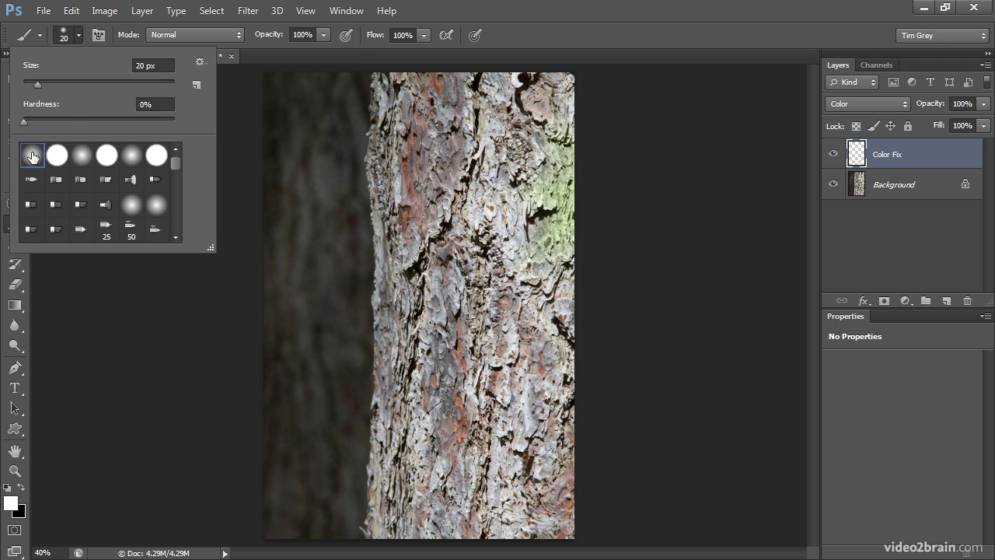
pyautogui.click(205, 35)
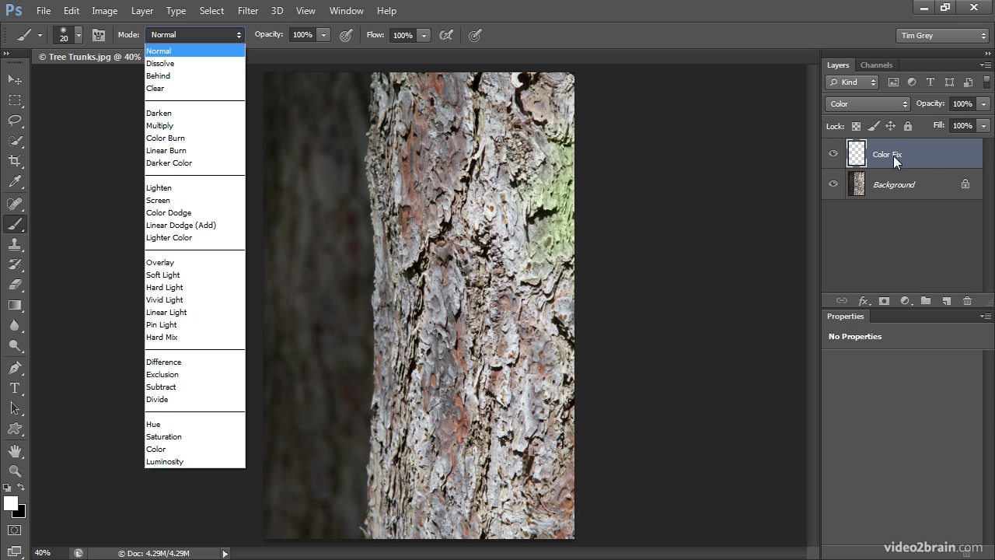
pyautogui.click(185, 51)
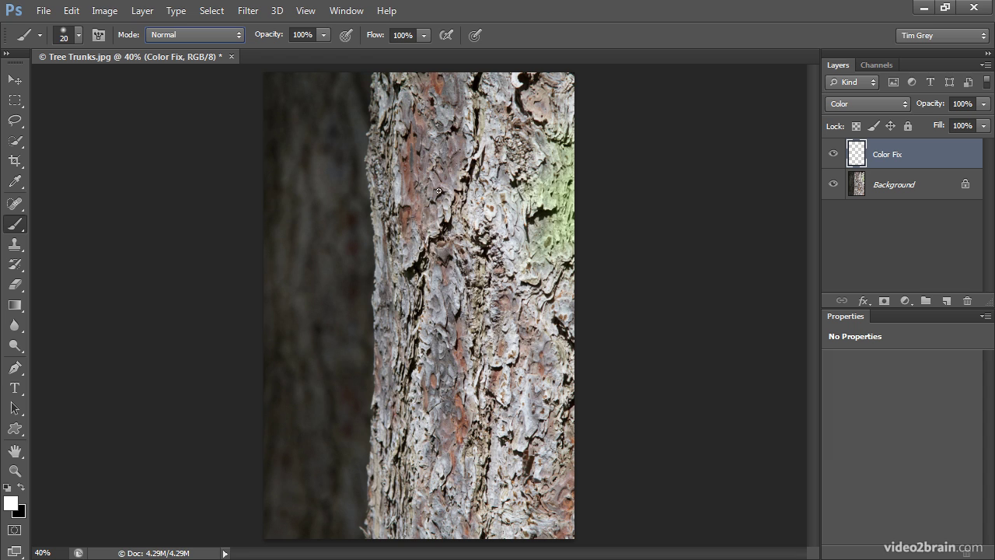
# Sample a neutral gray from the bark, enlarge the brush to 100 px and paint over the green patch on the trunk
pyautogui.keyDown('alt'); pyautogui.click(520, 201); pyautogui.keyUp('alt')
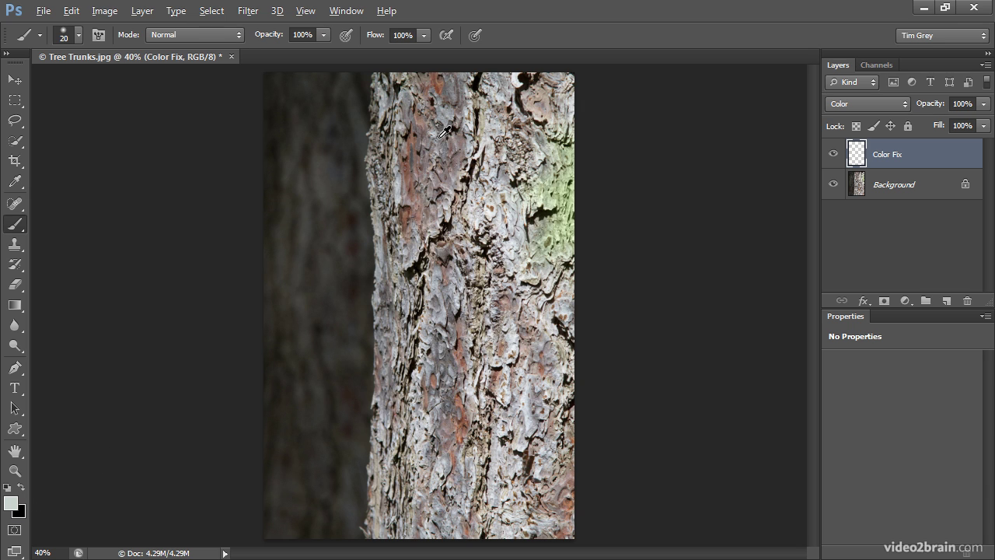
pyautogui.keyDown('alt'); pyautogui.click(499, 77); pyautogui.keyUp('alt')
pyautogui.keyDown('alt'); pyautogui.click(455, 89); pyautogui.keyUp('alt')
pyautogui.keyDown('alt'); pyautogui.click(478, 192); pyautogui.keyUp('alt')
pyautogui.keyDown('alt'); pyautogui.click(480, 192); pyautogui.keyUp('alt')
pyautogui.press(']')
pyautogui.press(']')
pyautogui.press(']')
pyautogui.press(']')
pyautogui.press(']')
pyautogui.press(']')
pyautogui.press(']')
pyautogui.press(']')
pyautogui.moveTo(537, 193)
pyautogui.mouseDown()
pyautogui.moveTo(560, 193)
pyautogui.moveTo(560, 160)
pyautogui.moveTo(526, 205)
pyautogui.moveTo(554, 206)
pyautogui.moveTo(556, 233)
pyautogui.moveTo(538, 254)
pyautogui.moveTo(571, 249)
pyautogui.moveTo(578, 203)
pyautogui.moveTo(563, 189)
pyautogui.moveTo(539, 198)
pyautogui.moveTo(566, 233)
pyautogui.moveTo(564, 134)
pyautogui.moveTo(552, 130)
pyautogui.moveTo(534, 202)
pyautogui.moveTo(573, 204)
pyautogui.moveTo(566, 239)
pyautogui.moveTo(527, 258)
pyautogui.moveTo(529, 235)
pyautogui.moveTo(560, 205)
pyautogui.moveTo(541, 216)
pyautogui.moveTo(612, 210)
pyautogui.mouseUp()
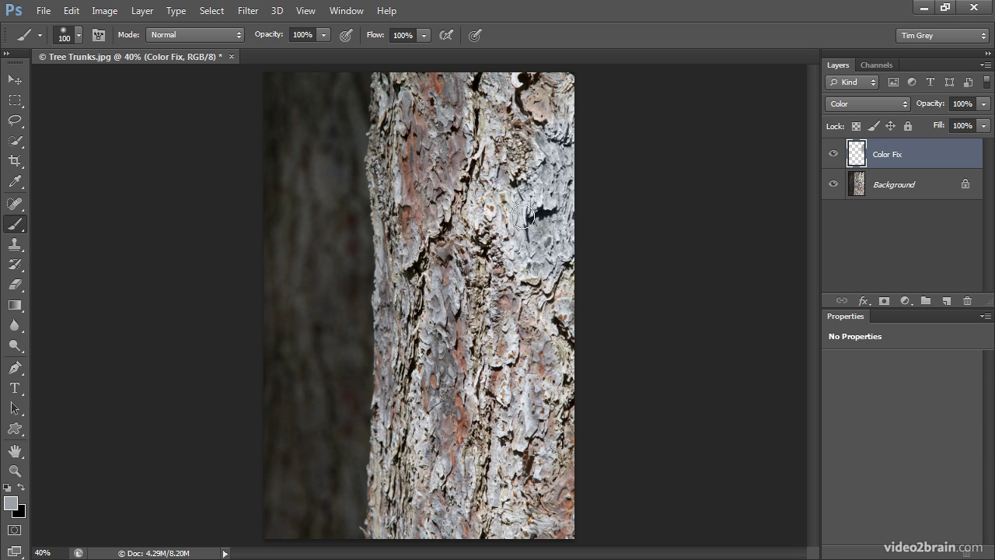
# Reduce the brush to 40 px and paint a sampled reddish bark color over a small area of the formerly green patch
pyautogui.keyDown('alt'); pyautogui.click(493, 208); pyautogui.keyUp('alt')
pyautogui.press('[')
pyautogui.press('[')
pyautogui.press('[')
pyautogui.press('[')
pyautogui.press('[')
pyautogui.press('[')
pyautogui.press('[')
pyautogui.press('[')
pyautogui.press('[')
pyautogui.keyDown('alt'); pyautogui.click(458, 141); pyautogui.keyUp('alt')
pyautogui.press(']')
pyautogui.press(']')
pyautogui.moveTo(544, 223)
pyautogui.mouseDown()
pyautogui.moveTo(558, 230)
pyautogui.moveTo(536, 240)
pyautogui.moveTo(542, 259)
pyautogui.moveTo(559, 242)
pyautogui.mouseUp()
pyautogui.keyDown('alt'); pyautogui.click(553, 108); pyautogui.keyUp('alt')
# Hide and show the Color Fix layer to compare the trunk before and after the color correction
pyautogui.click(833, 154)
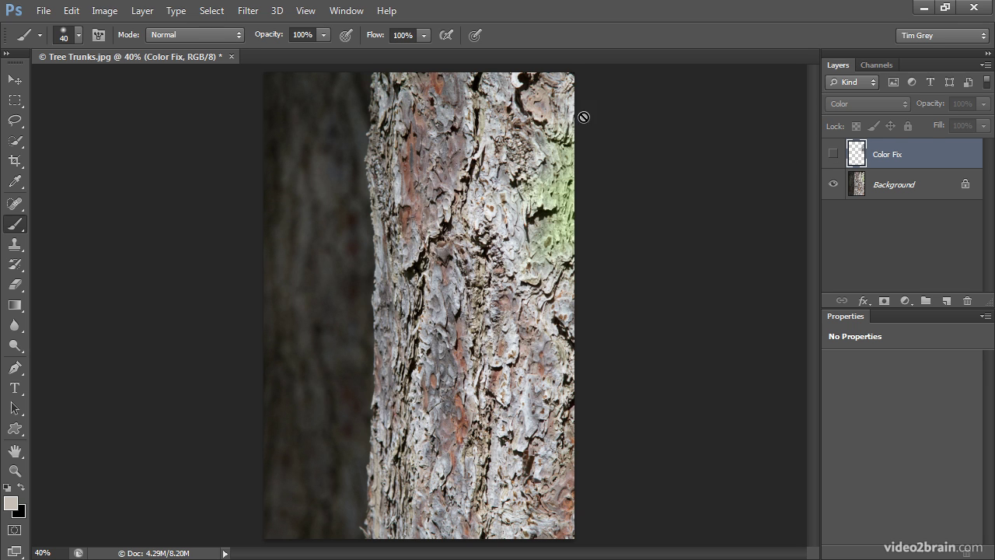
pyautogui.click(832, 155)
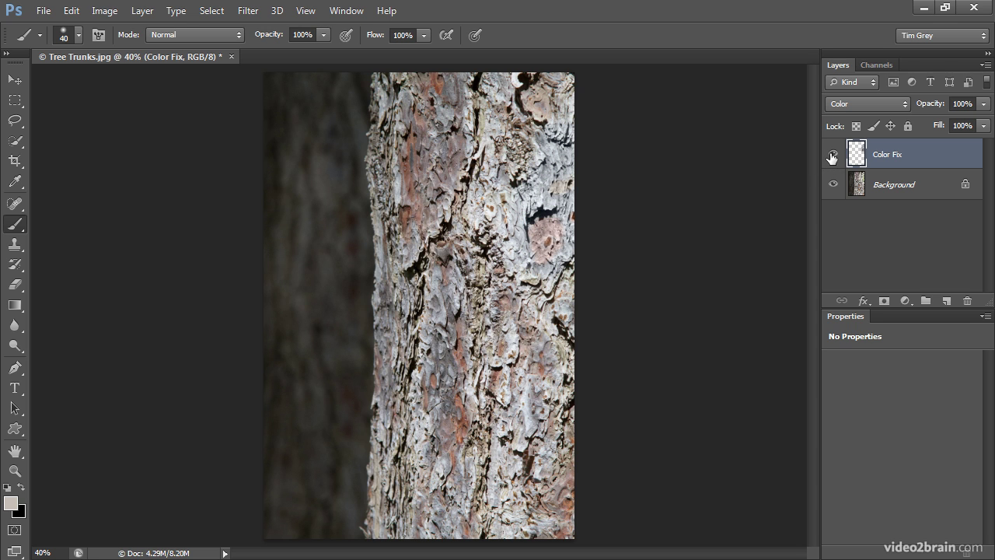